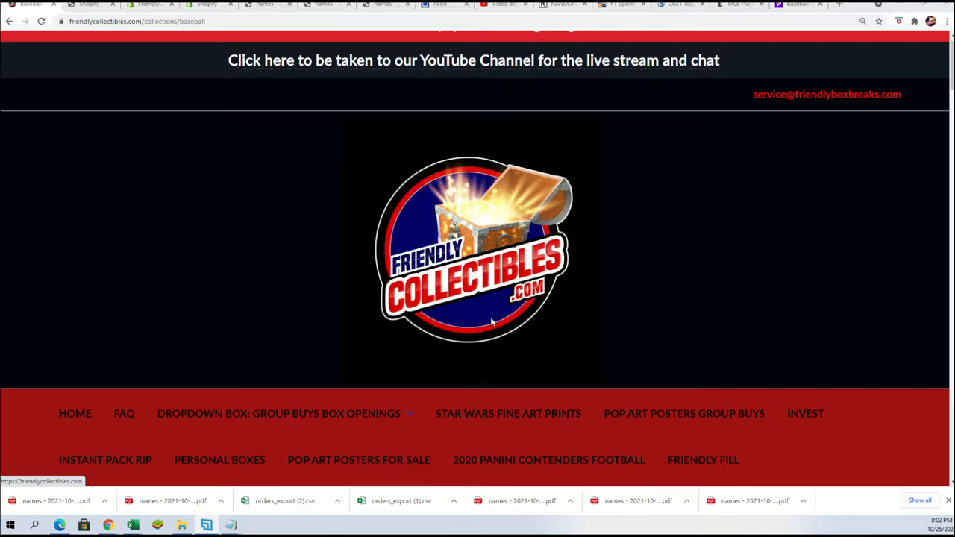
Scroll the store listing and highlight the Mosaic division spot's $42.99 price.
scroll(484, 319, down, 4)
scroll(484, 321, down, 10)
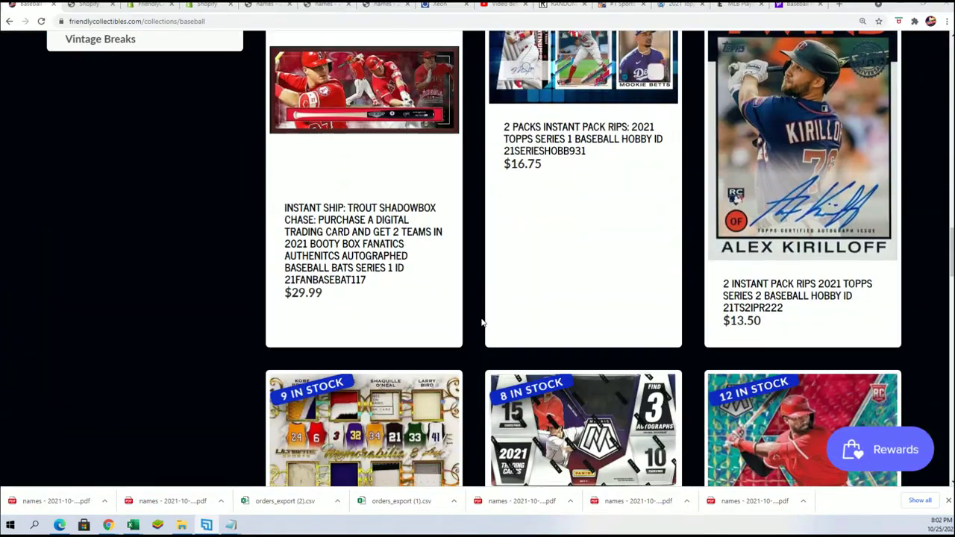
scroll(480, 323, down, 4)
scroll(479, 324, down, 16)
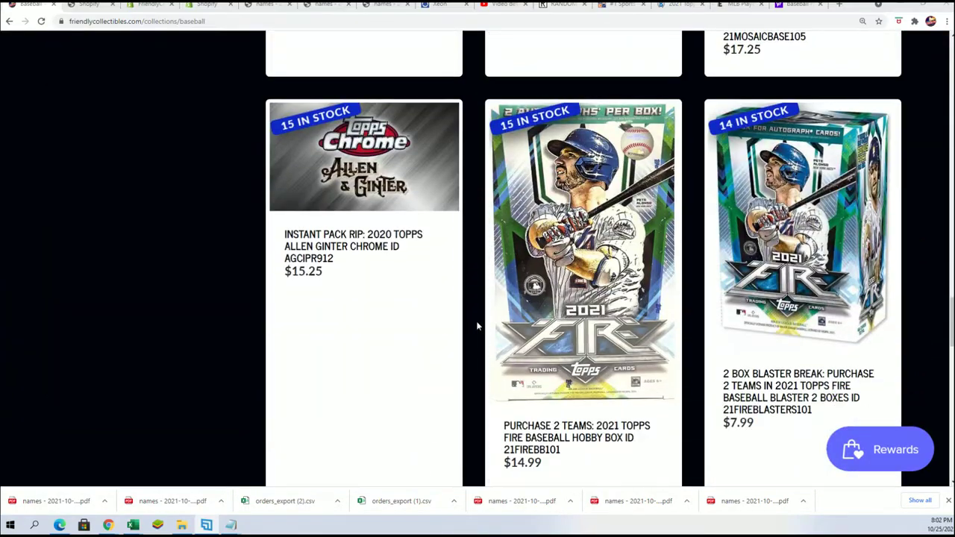
scroll(479, 327, up, 12)
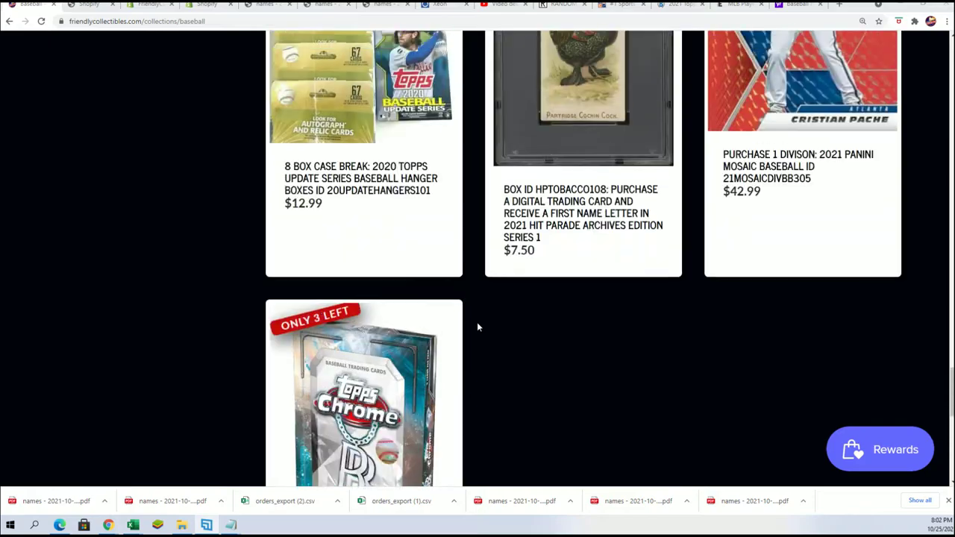
scroll(460, 326, up, 3)
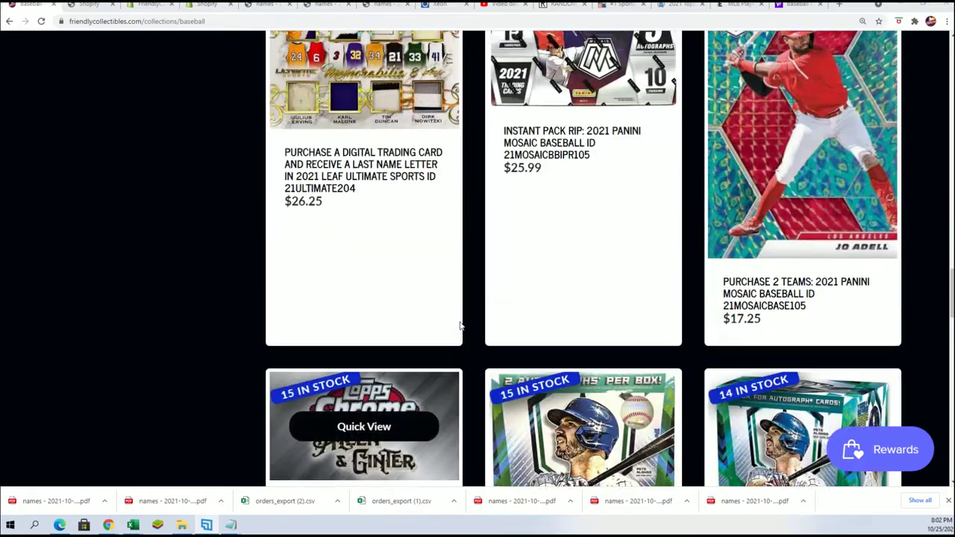
scroll(460, 324, down, 10)
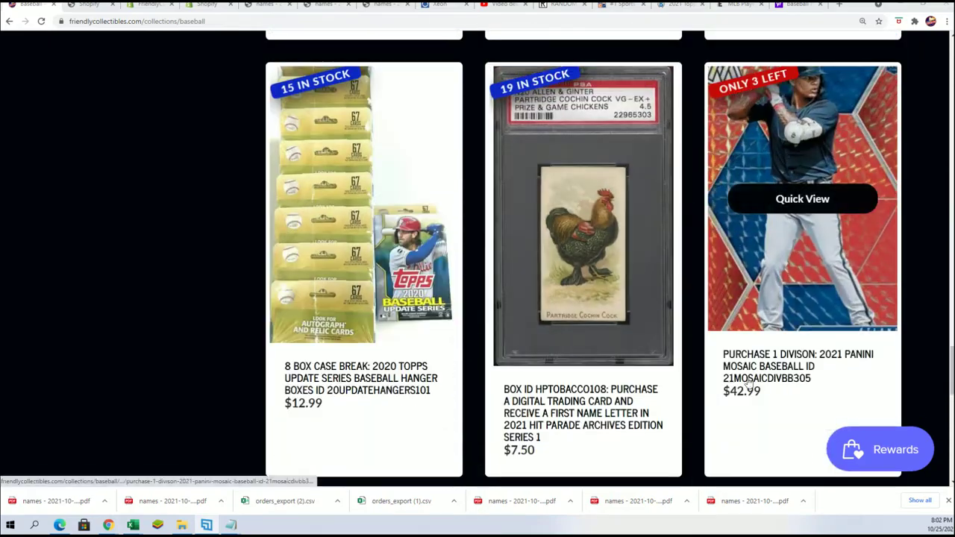
drag(758, 398, 718, 393)
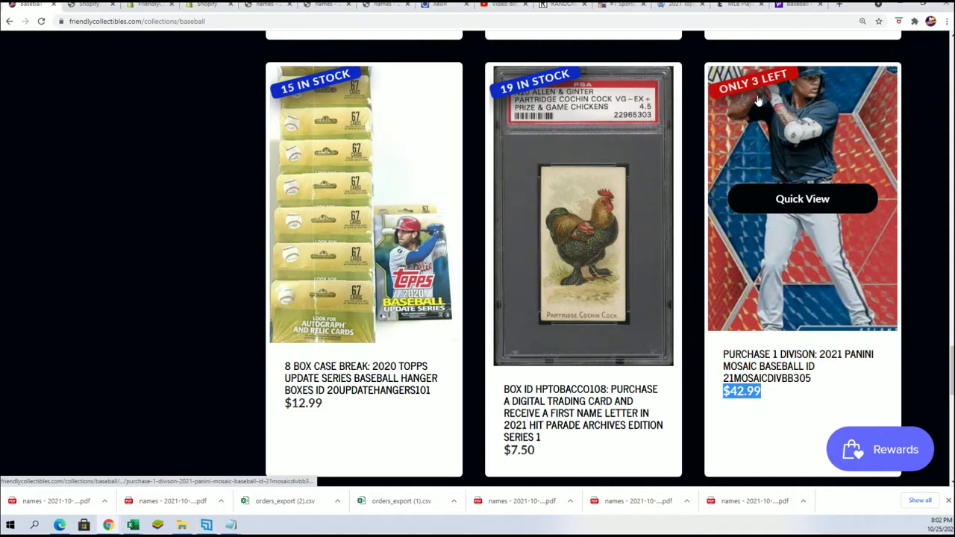
scroll(567, 358, up, 10)
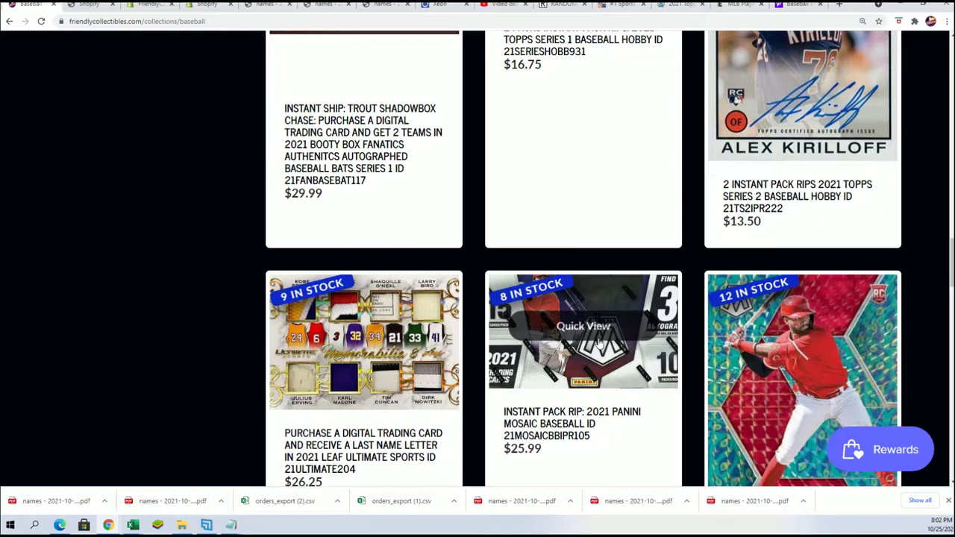
scroll(602, 340, up, 15)
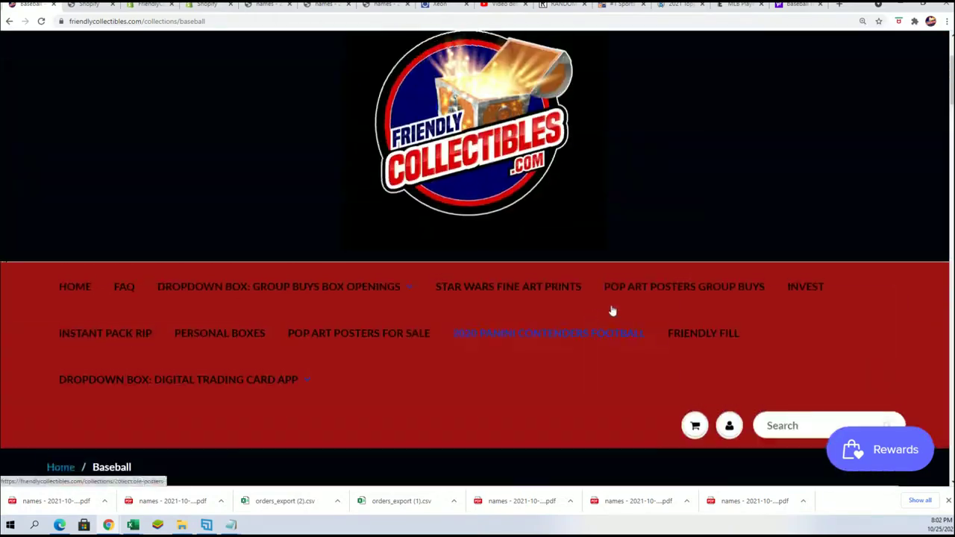
Open the Friendly FILL collection, reload it, and browse the $9.55–$16.50 fill boxes.
click(699, 341)
scroll(448, 335, down, 6)
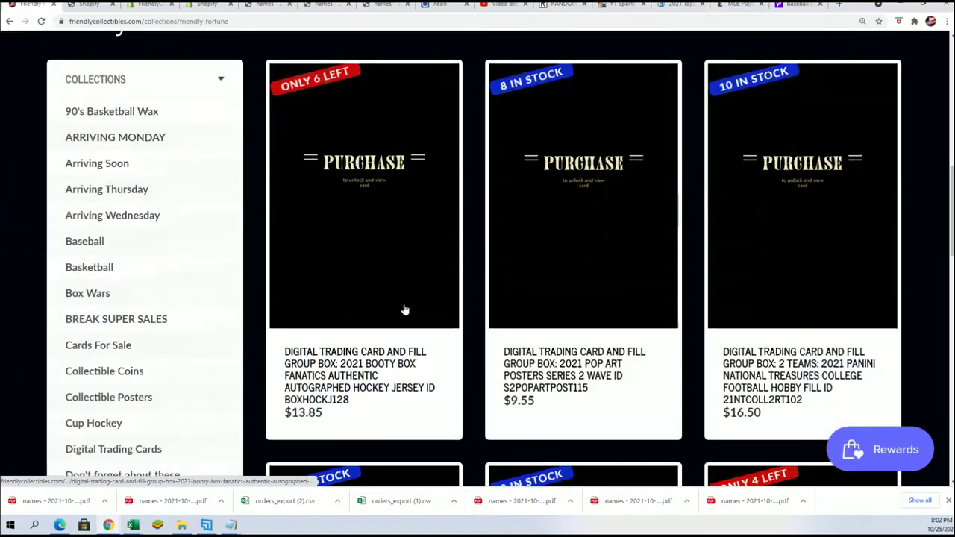
click(41, 21)
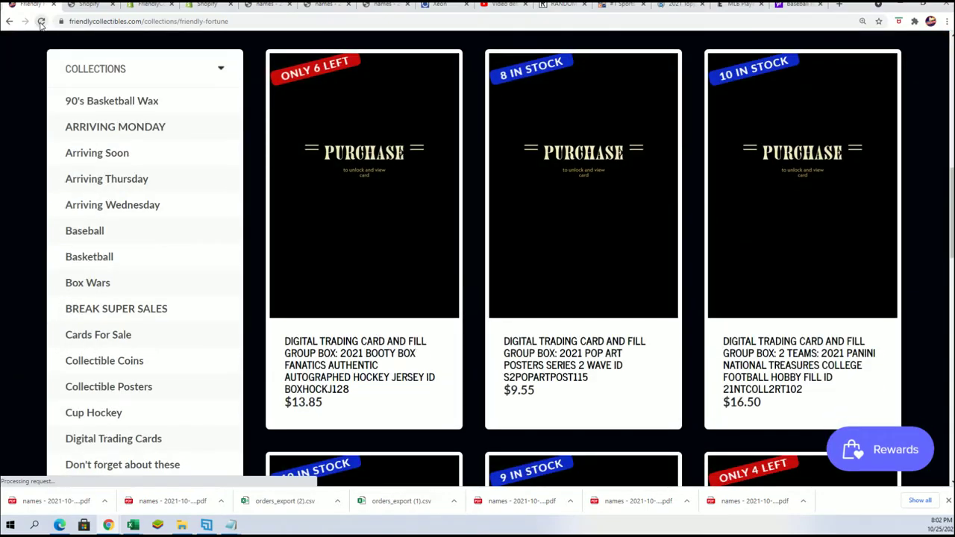
scroll(477, 345, down, 4)
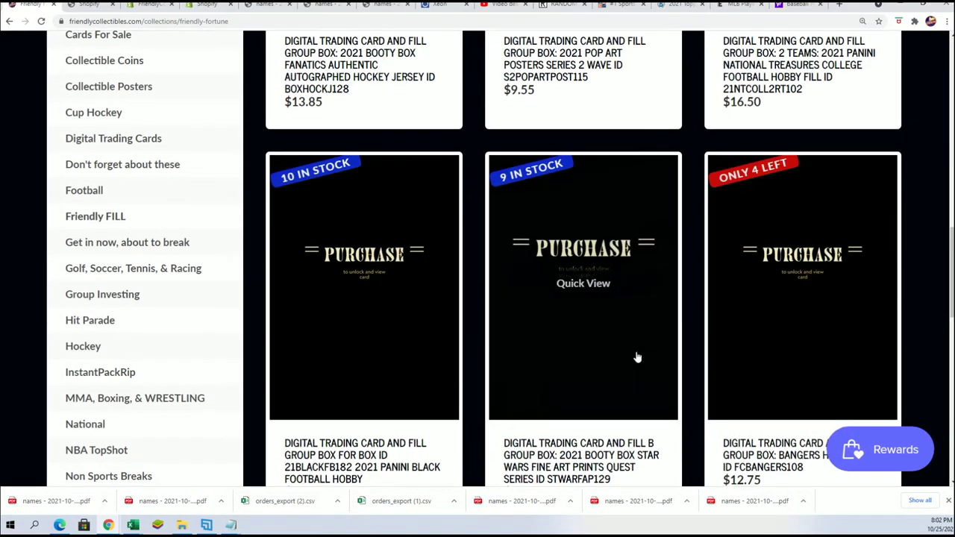
scroll(597, 352, down, 5)
scroll(558, 359, up, 4)
scroll(539, 349, up, 7)
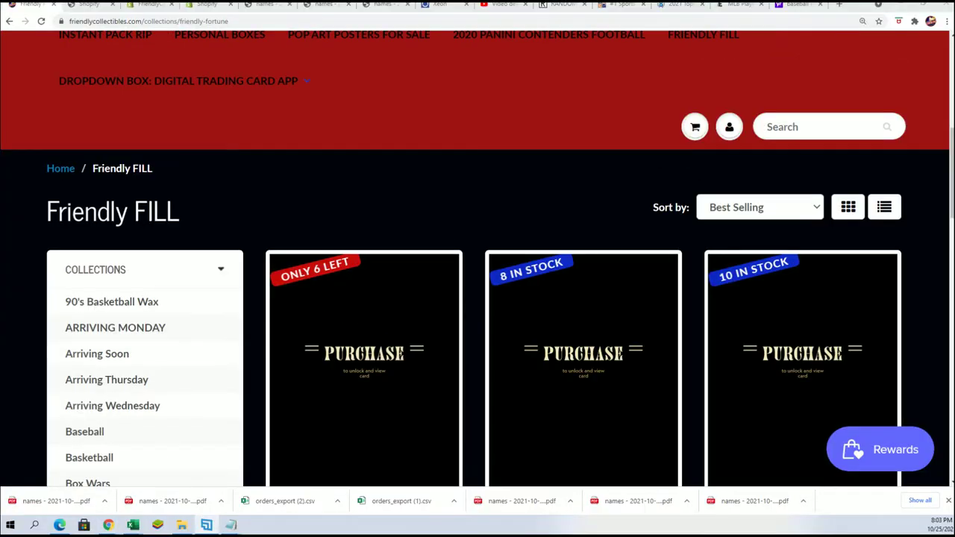
click(230, 524)
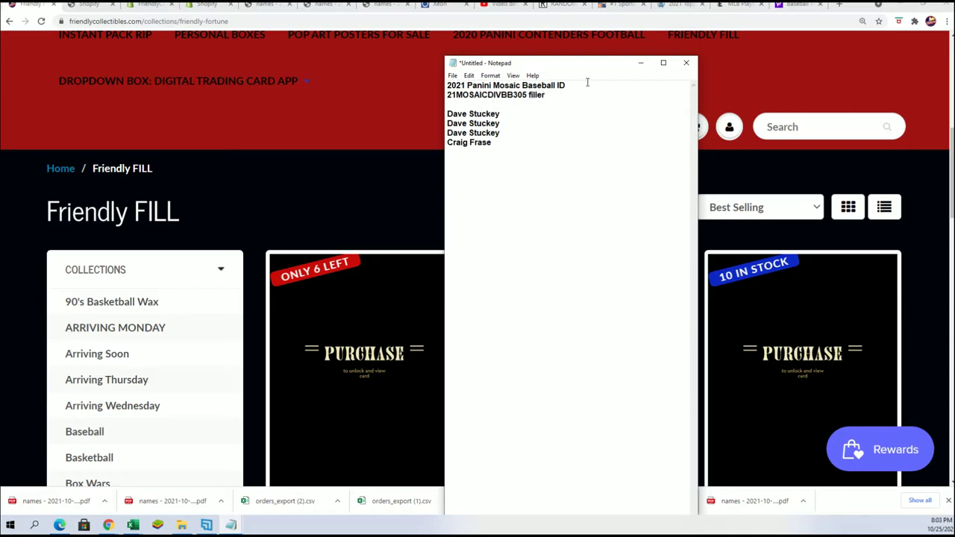
Return from the notes and reload Friendly FILL to reveal the 21MOSAICDIVBB305 card at $10.99.
drag(587, 66, 602, 82)
click(658, 79)
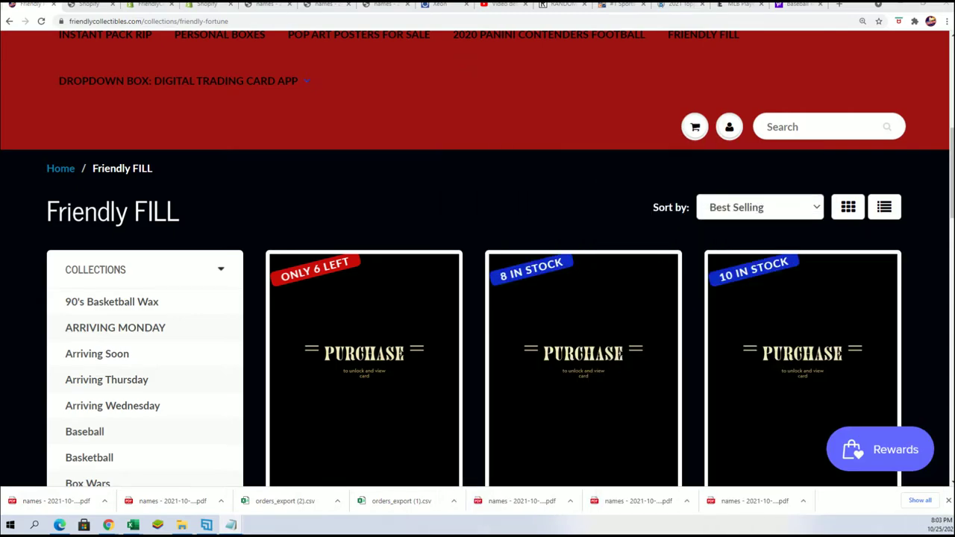
scroll(493, 217, down, 1)
scroll(493, 218, down, 8)
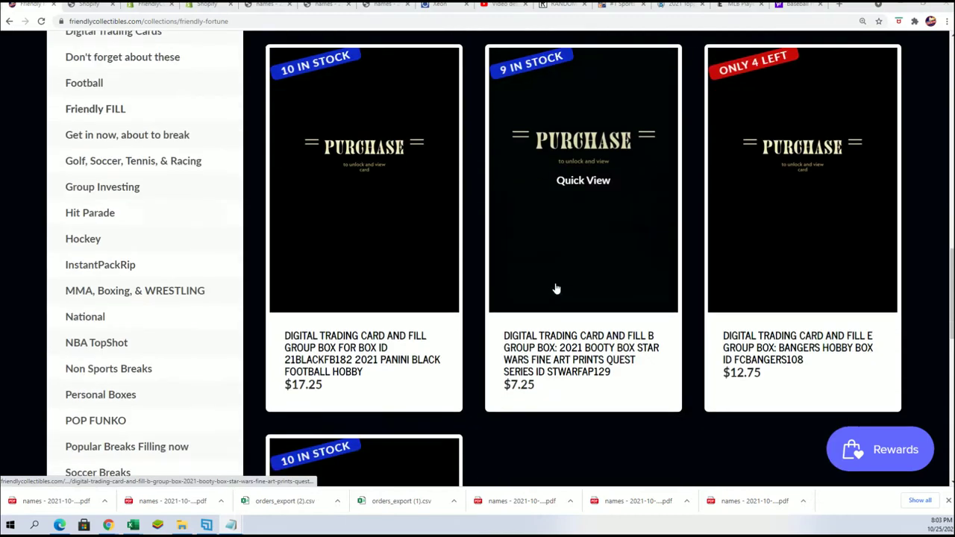
scroll(545, 309, down, 1)
scroll(545, 309, up, 2)
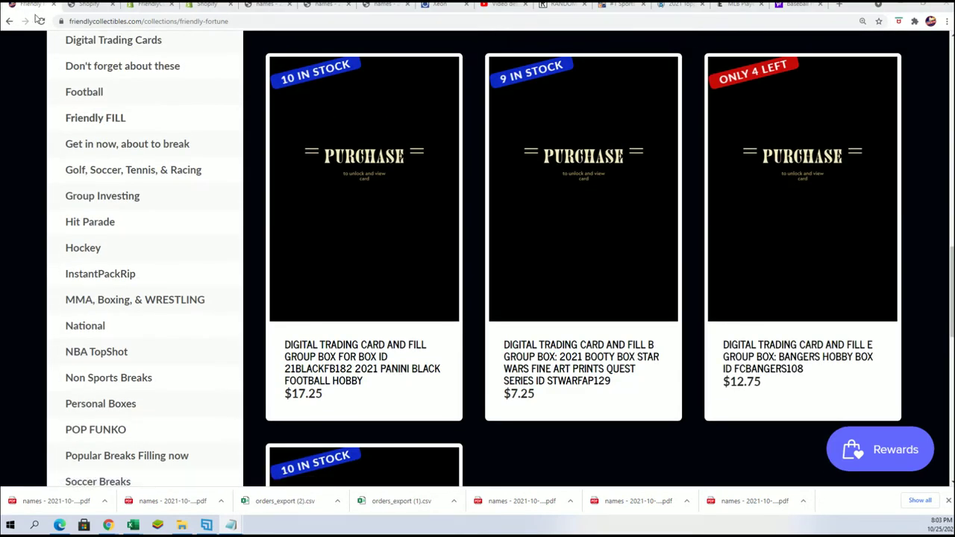
click(43, 21)
scroll(505, 384, down, 3)
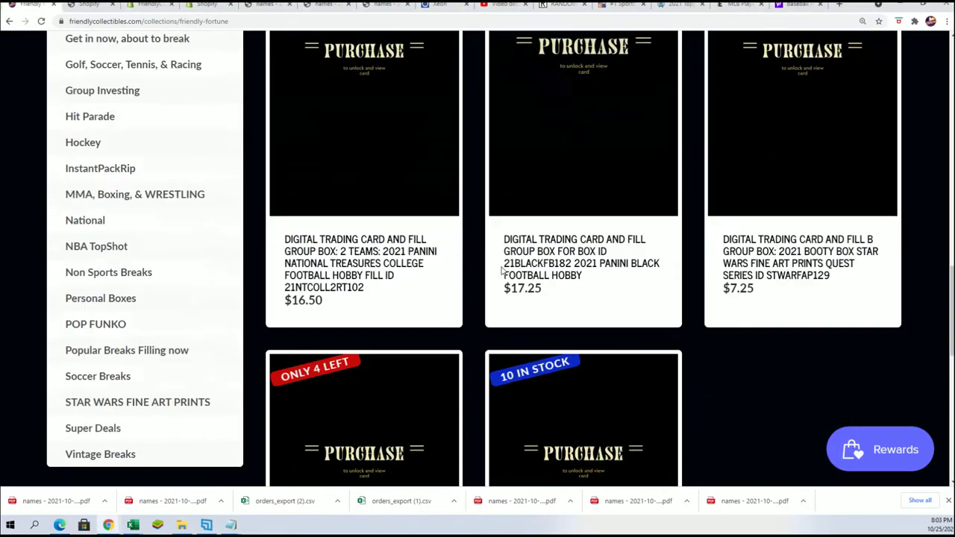
scroll(505, 385, down, 4)
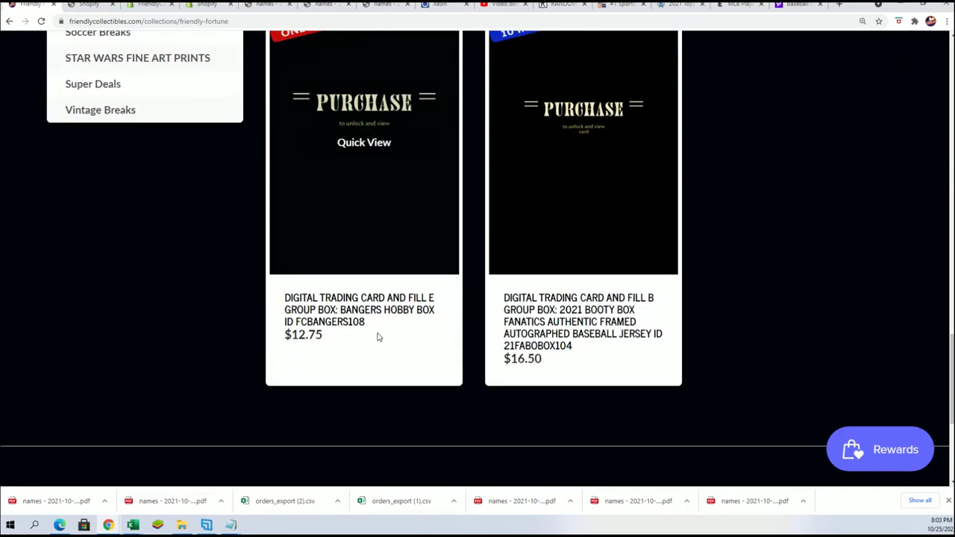
scroll(601, 324, up, 11)
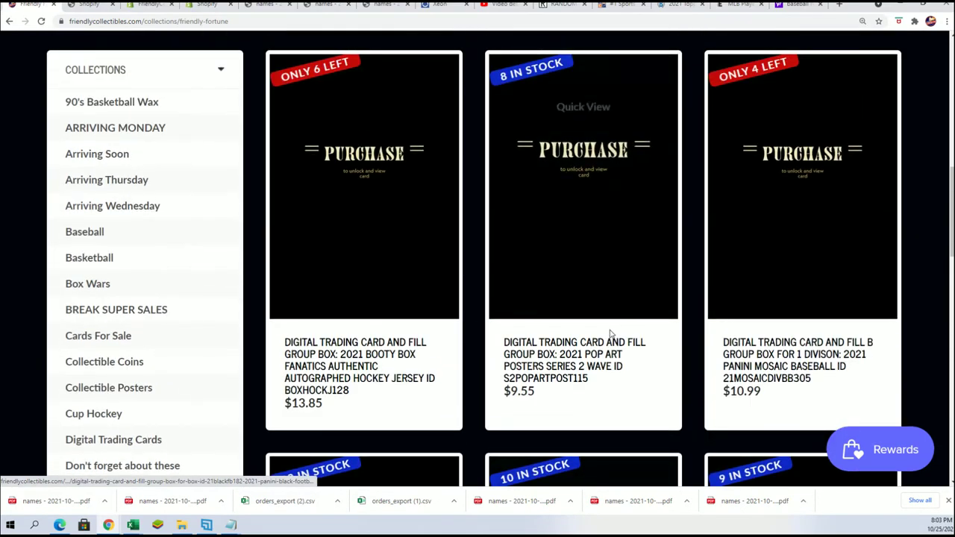
Open the 21MOSAICDIVBB305 product page and review its $10.99 price, 4-name random and 1 Division title.
click(785, 370)
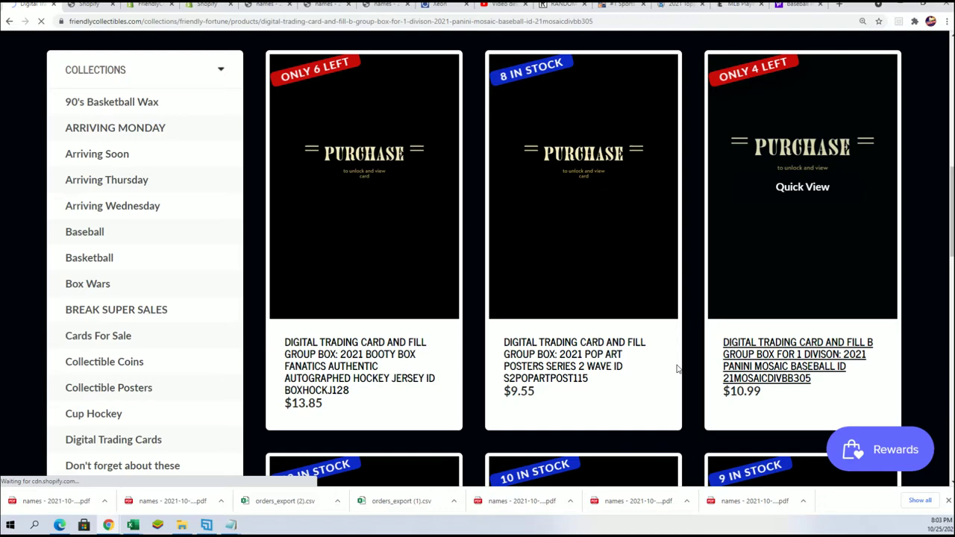
scroll(495, 326, down, 10)
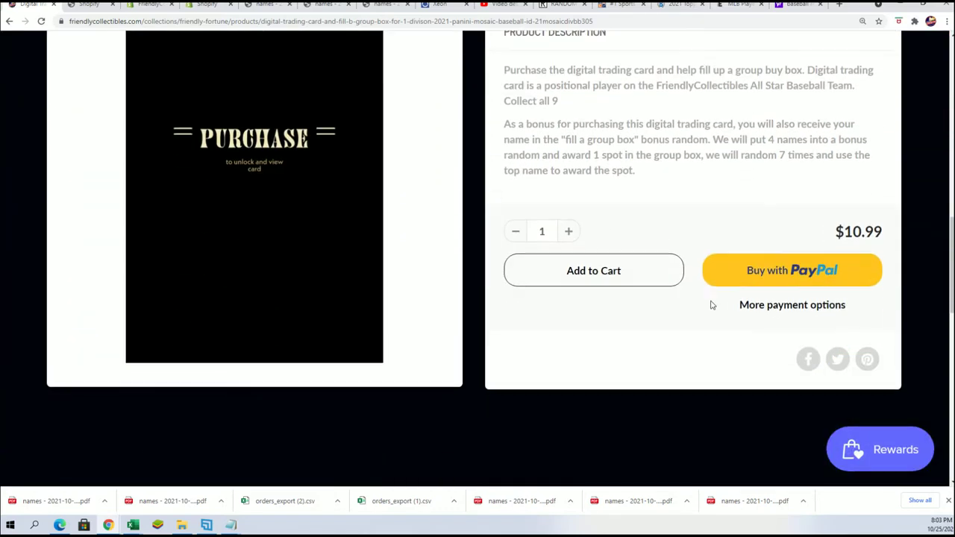
triple_click(826, 230)
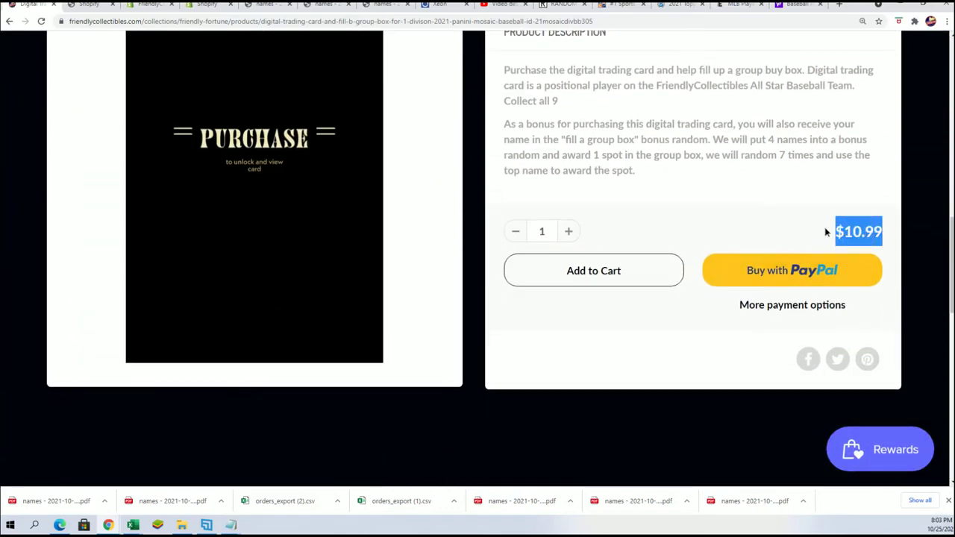
click(690, 193)
drag(762, 139, 796, 140)
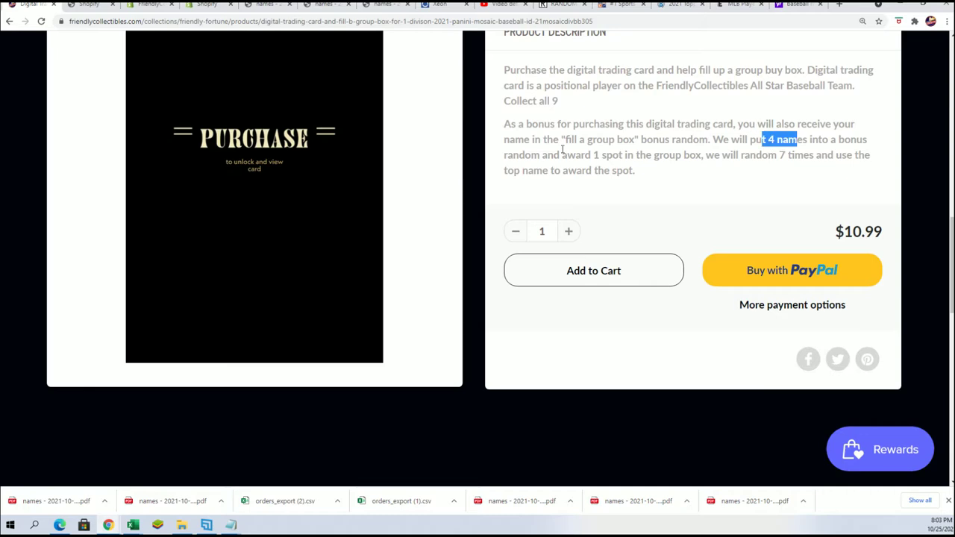
drag(582, 155, 652, 155)
scroll(354, 122, up, 5)
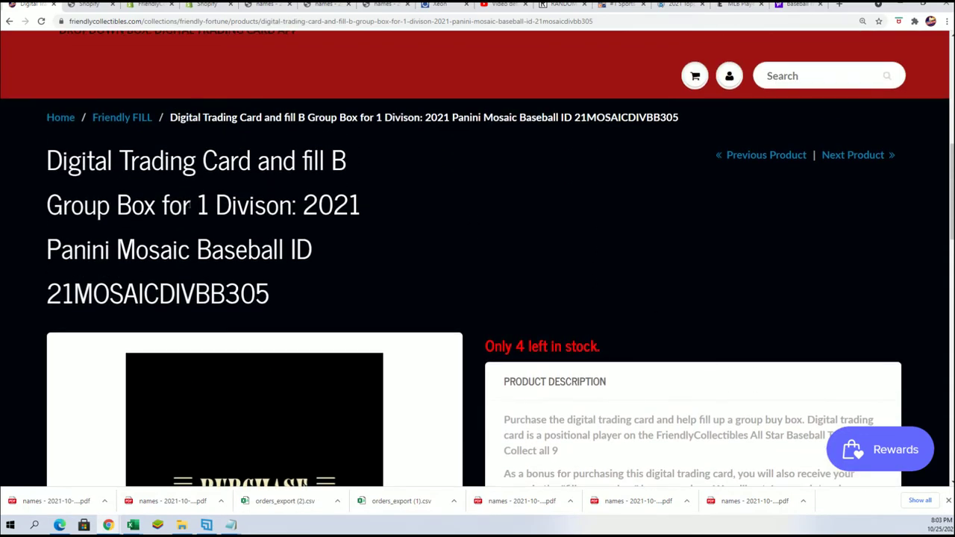
drag(191, 205, 293, 205)
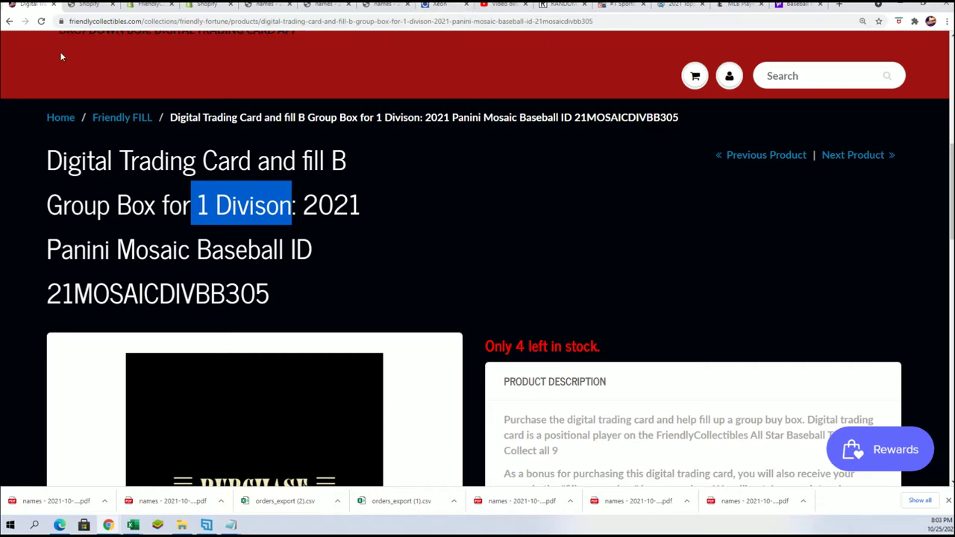
Copy the product page's web address and set the Notepad entrant notes aside.
right_click(272, 20)
click(298, 75)
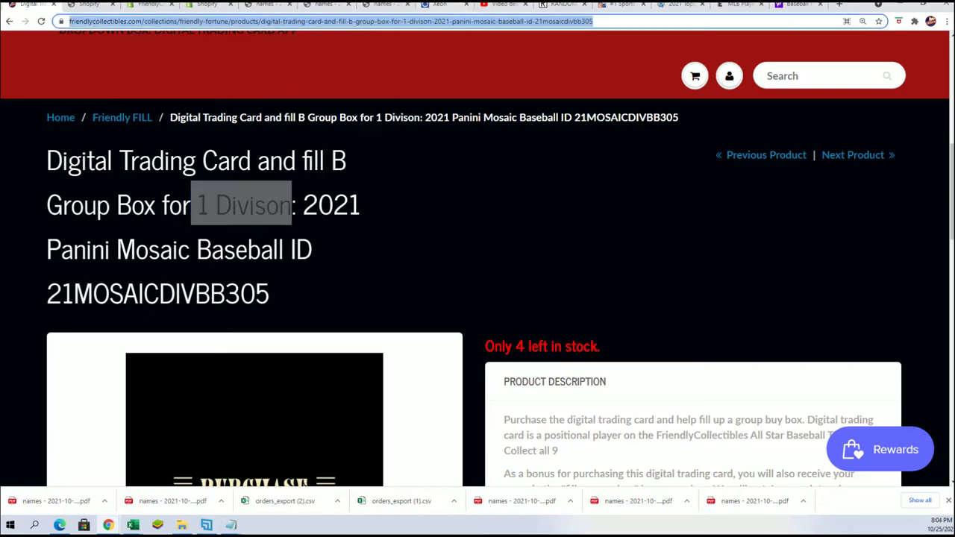
key(alt+Tab)
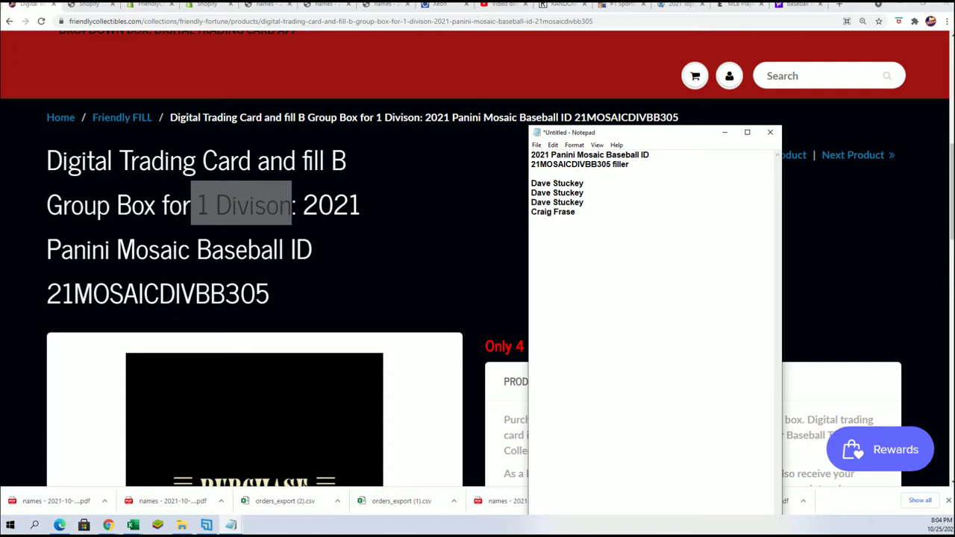
key(alt+Tab)
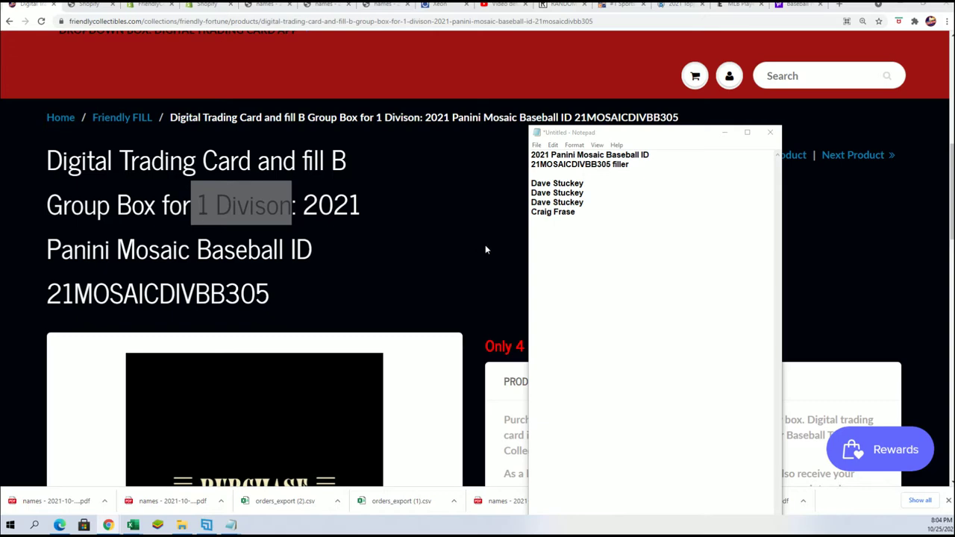
click(724, 132)
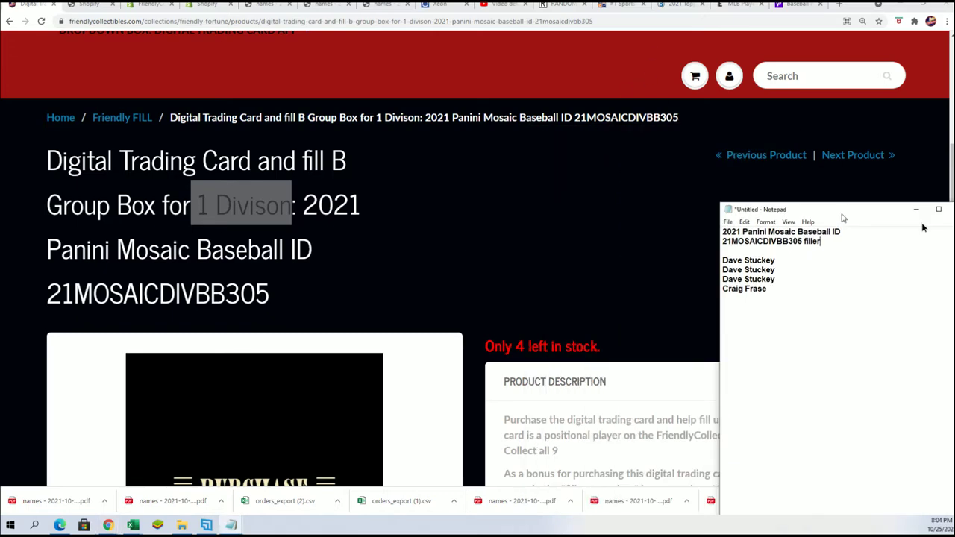
Copy the four entrant names from the Notepad notes.
click(560, 5)
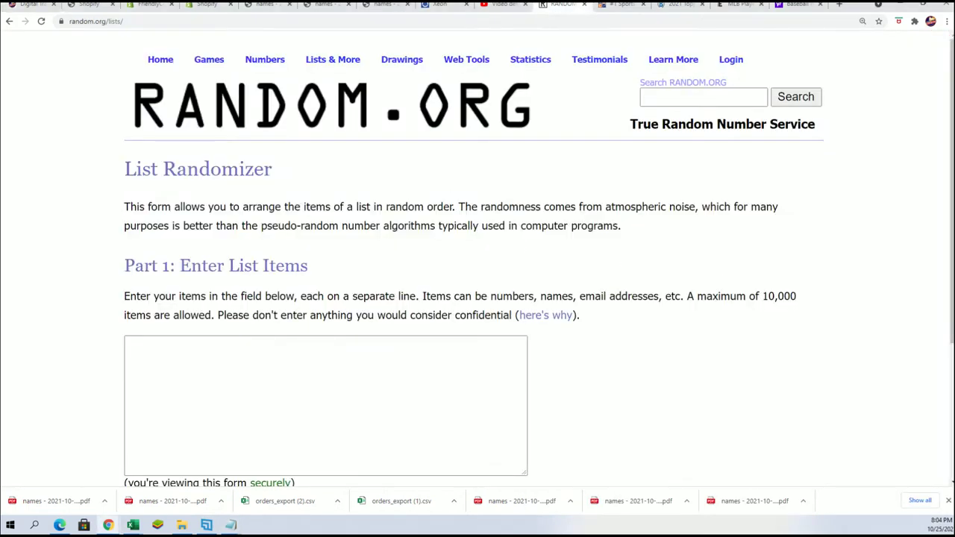
key(alt+Tab)
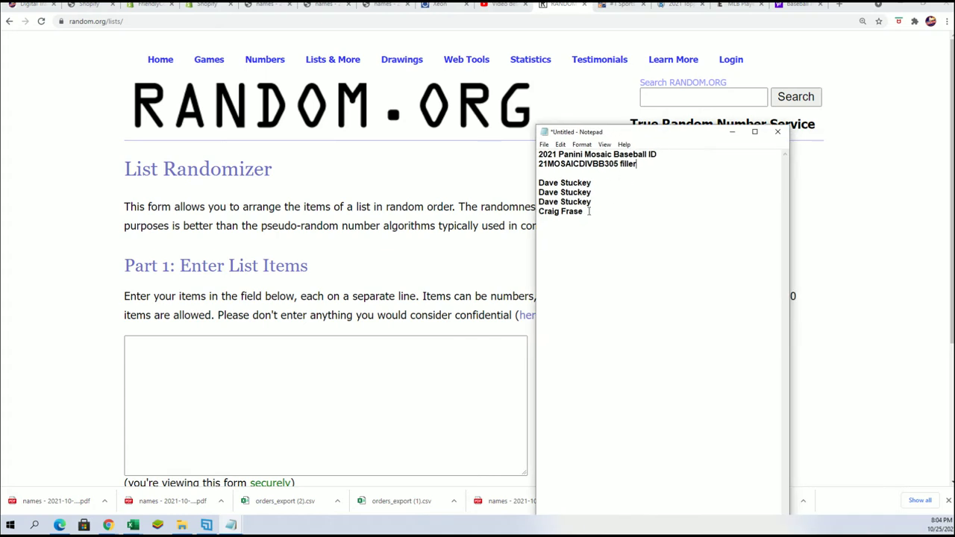
drag(590, 213, 526, 177)
click(608, 214)
drag(589, 215, 539, 182)
right_click(555, 194)
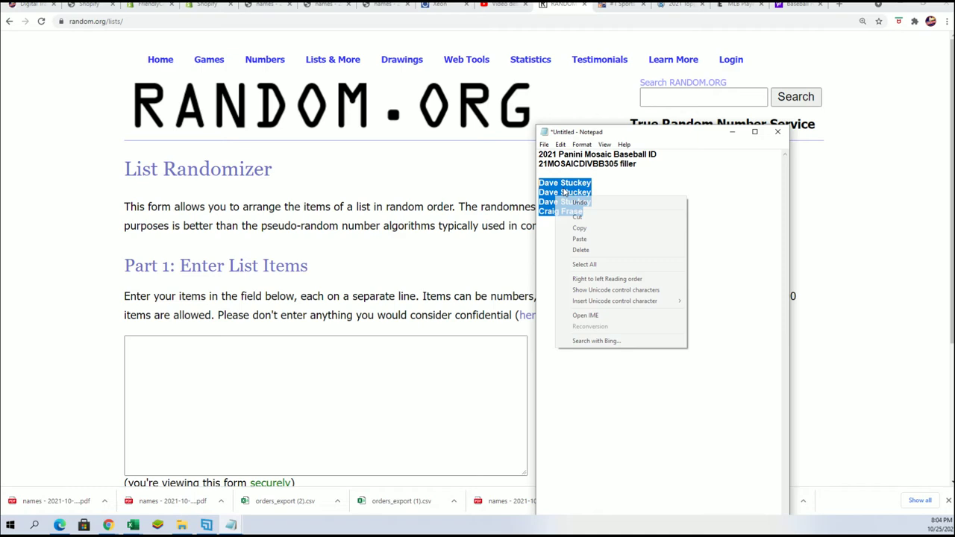
click(574, 225)
Paste the four names into the List Randomizer's list field.
click(201, 342)
right_click(201, 342)
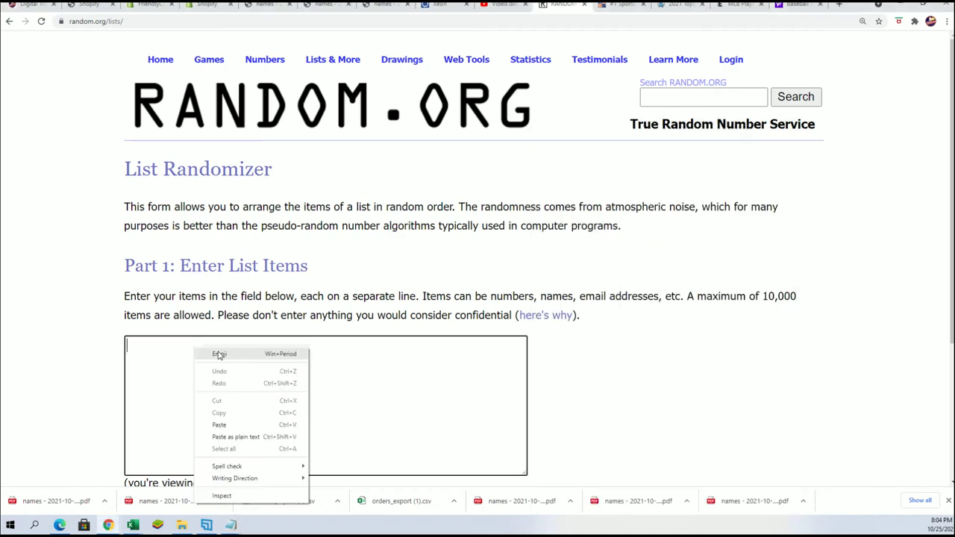
click(236, 424)
scroll(187, 355, down, 3)
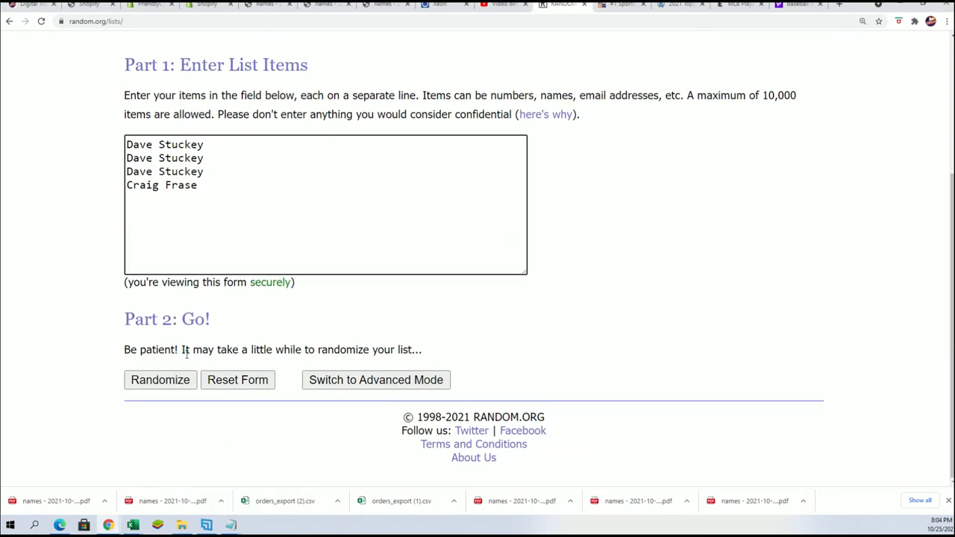
Randomize the four-name list, then reshuffle with Again! until it has been randomized 7 times.
click(156, 377)
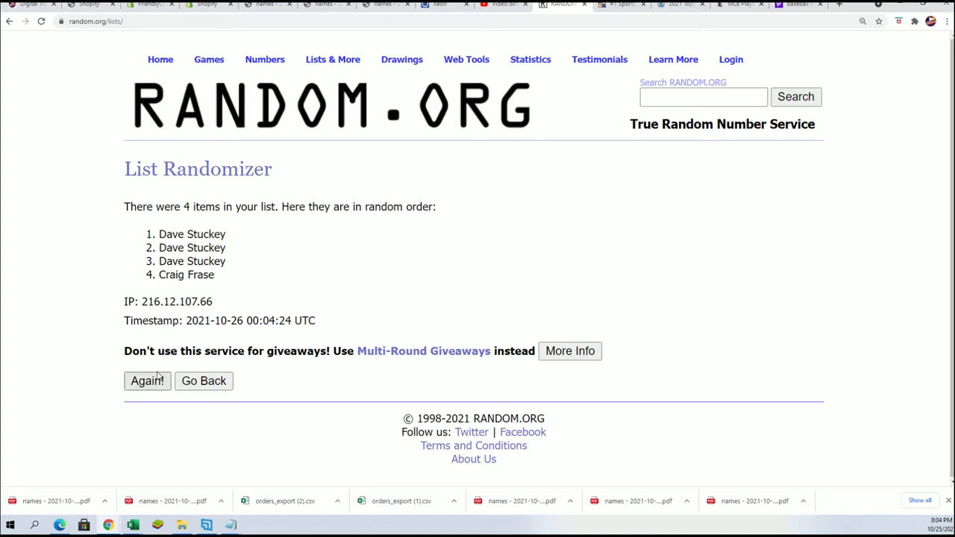
click(153, 380)
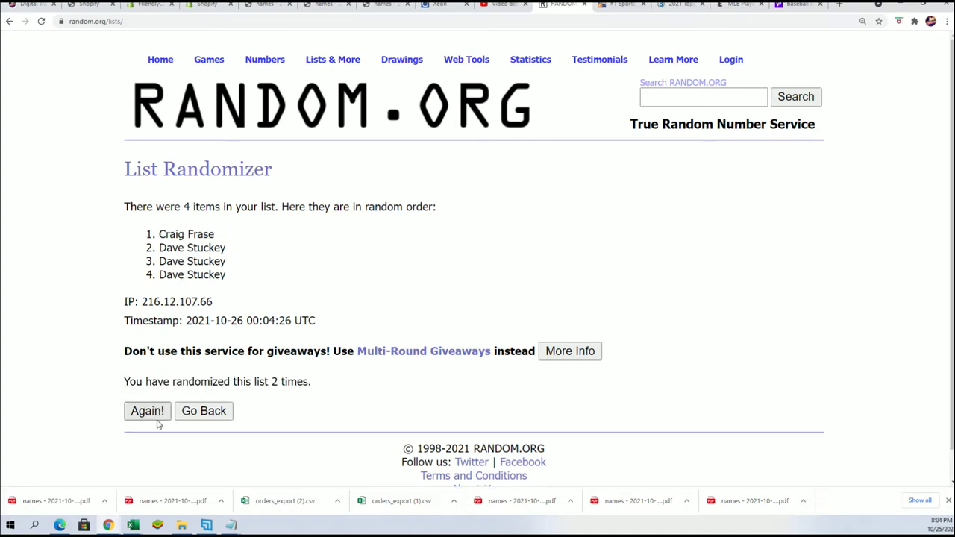
click(146, 412)
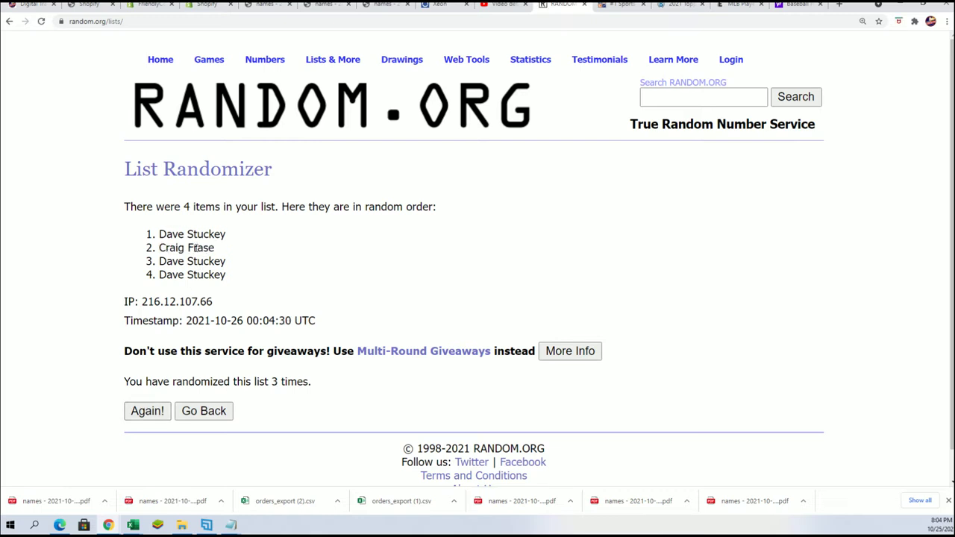
click(151, 418)
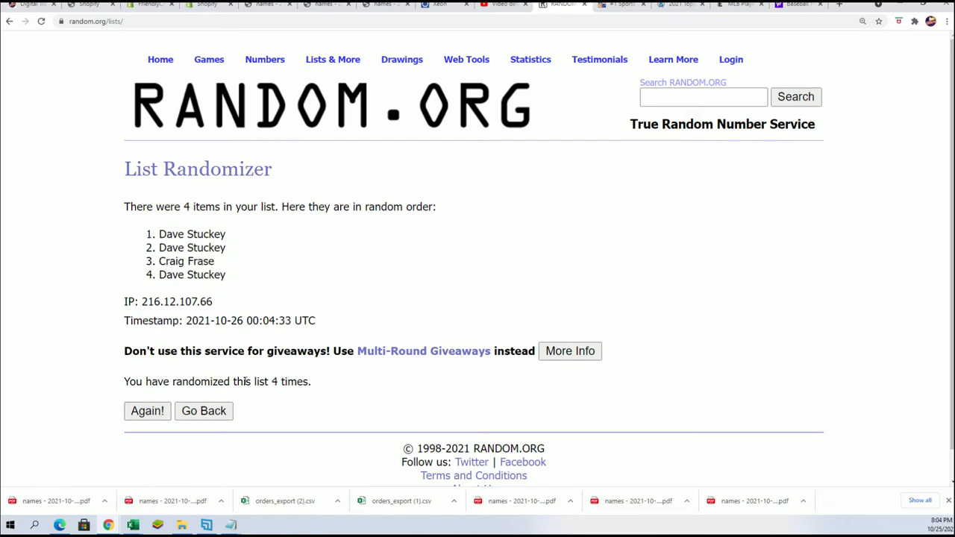
click(161, 414)
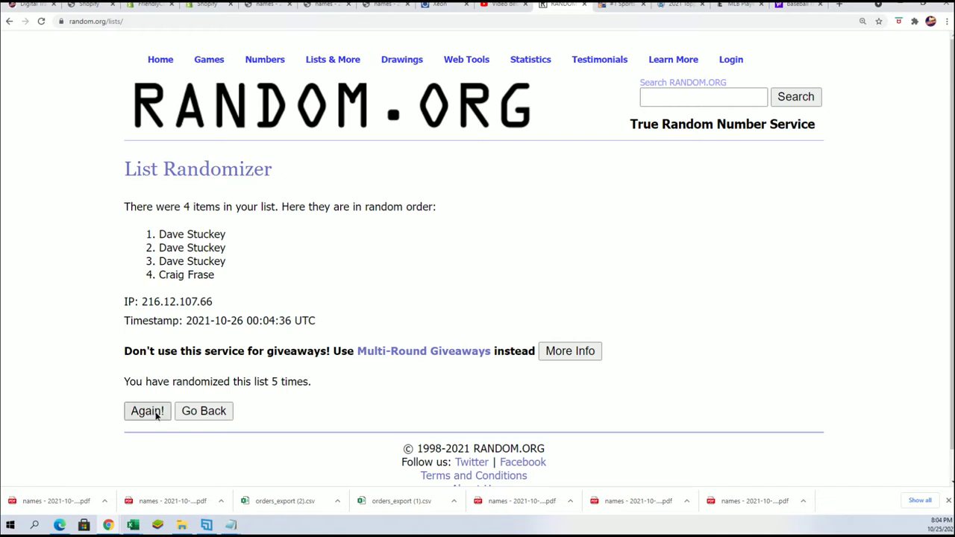
click(154, 411)
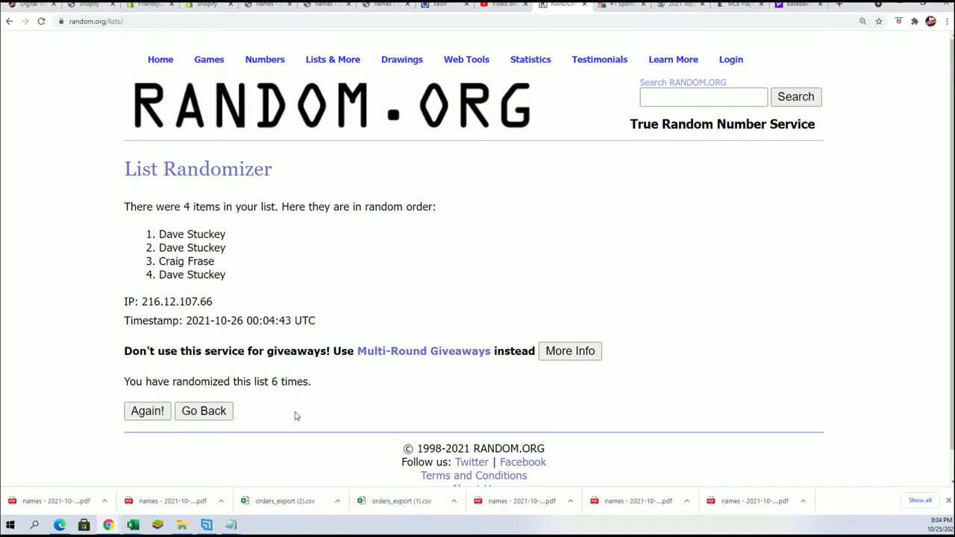
click(158, 411)
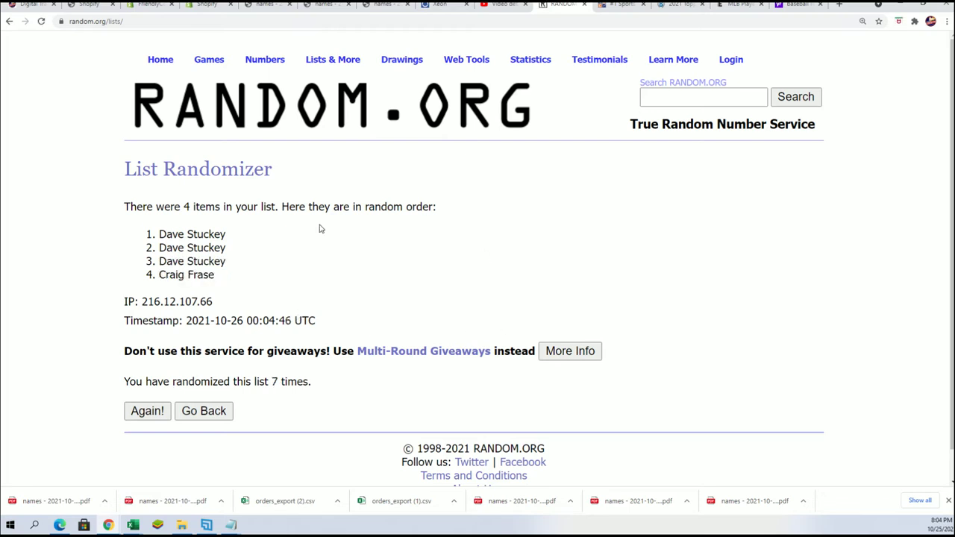
Select the top-placed name in the final shuffled results.
triple_click(211, 234)
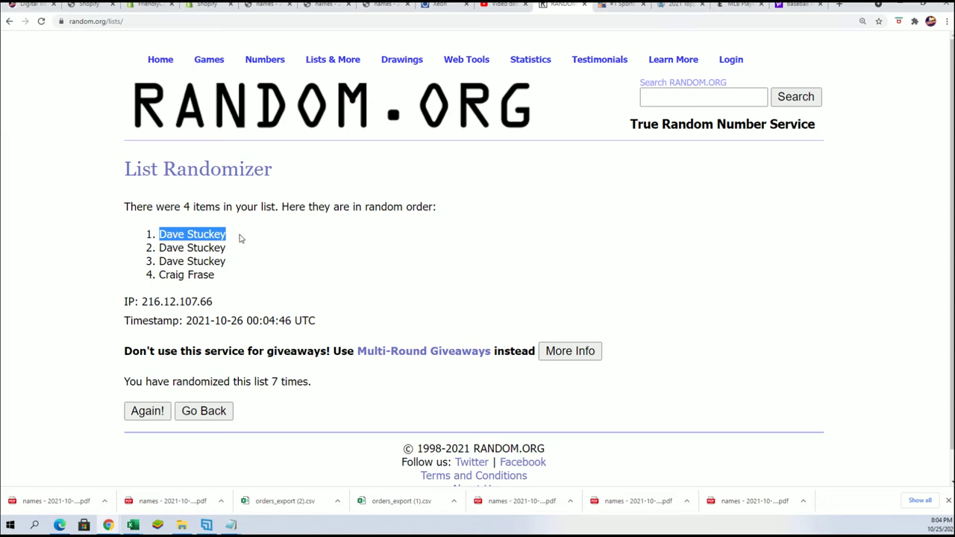
click(232, 235)
drag(233, 235, 157, 237)
Paste the winner on a new line below the Notepad entrant list, deleting the extra pasted lines.
click(231, 525)
click(640, 223)
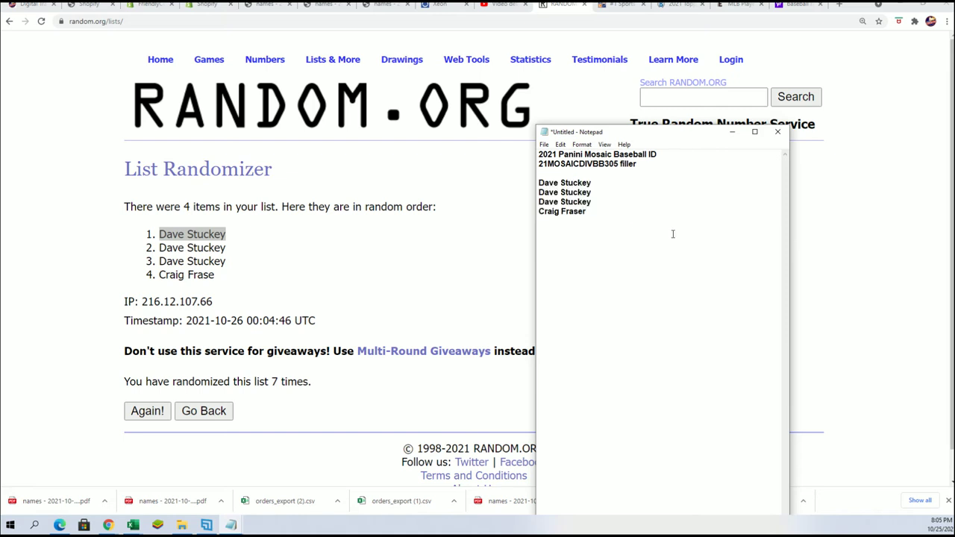
key(Return)
key(ctrl+v)
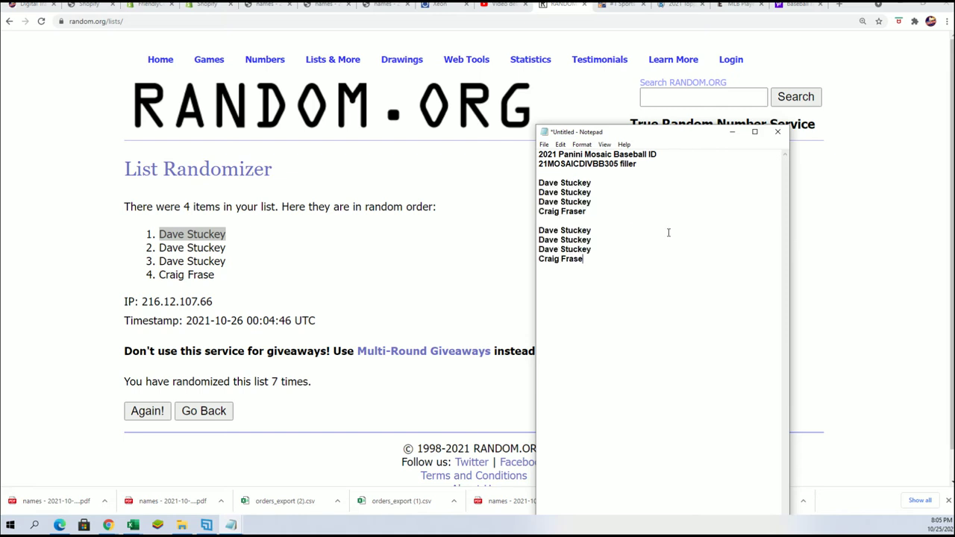
key(shift+Up)
key(shift+Up)
key(shift+Home)
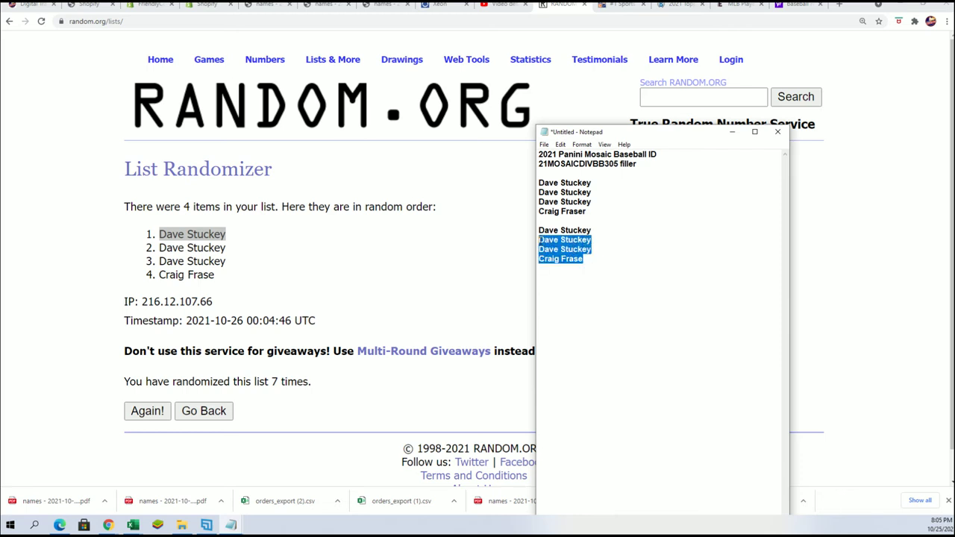
key(Delete)
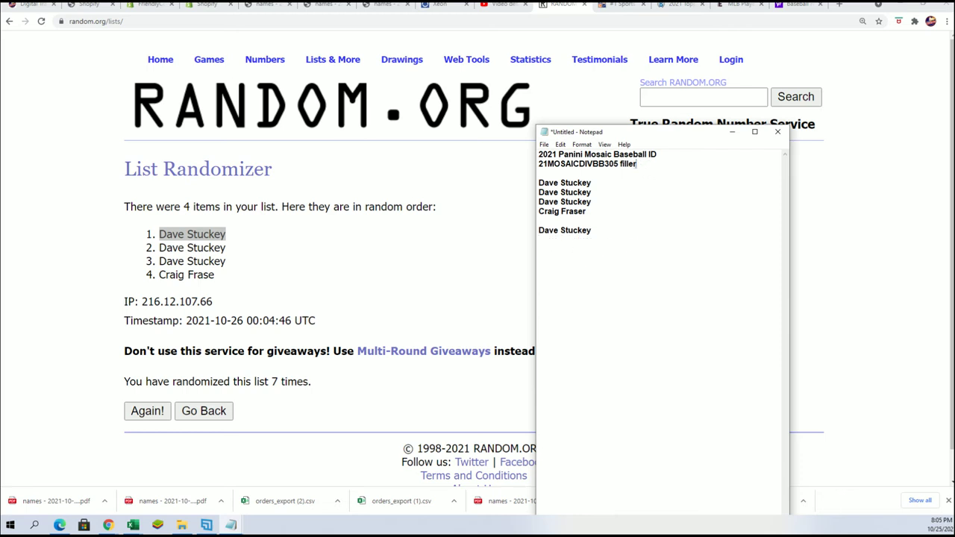
drag(639, 163, 599, 164)
drag(605, 231, 538, 231)
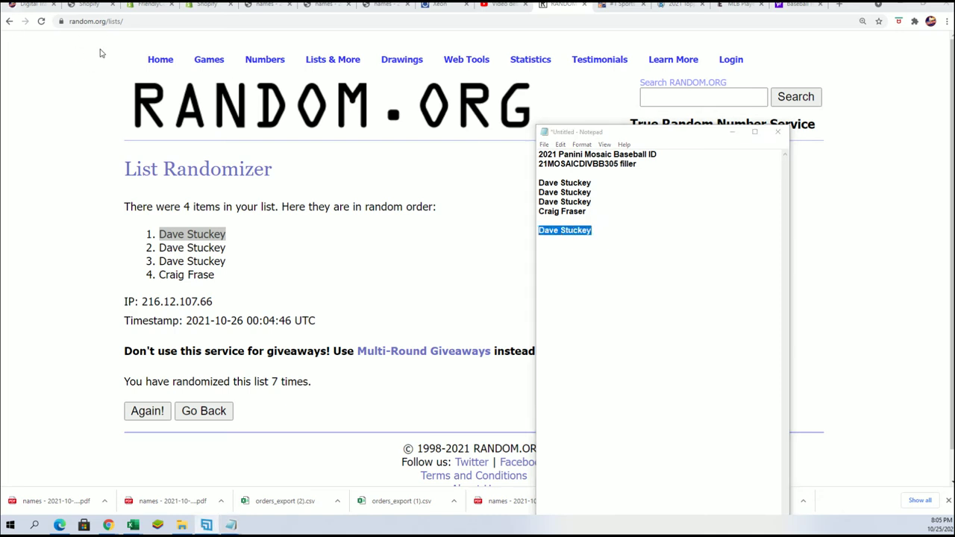
Reload the store, open Group Buys Box Openings > Baseball, and find the Mosaic spot showing 3 left.
click(33, 5)
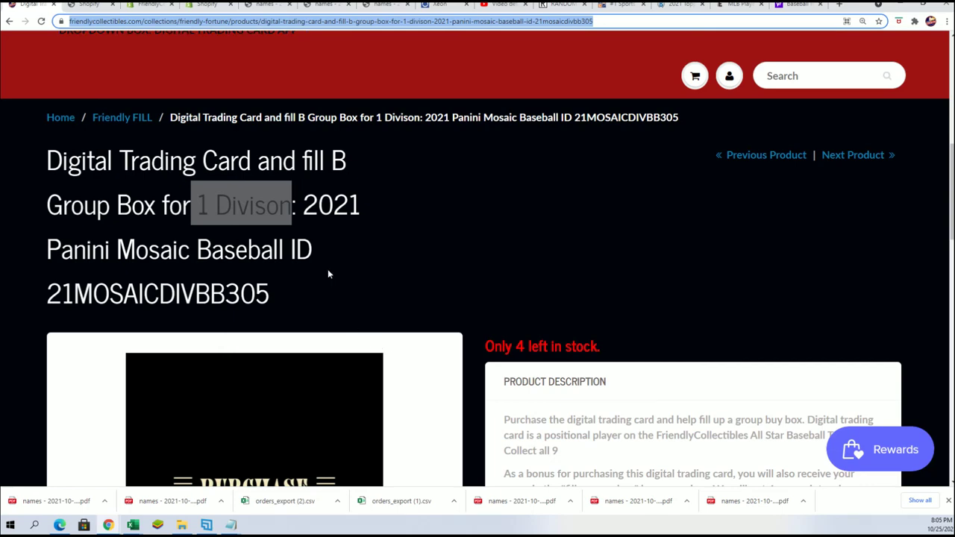
click(41, 21)
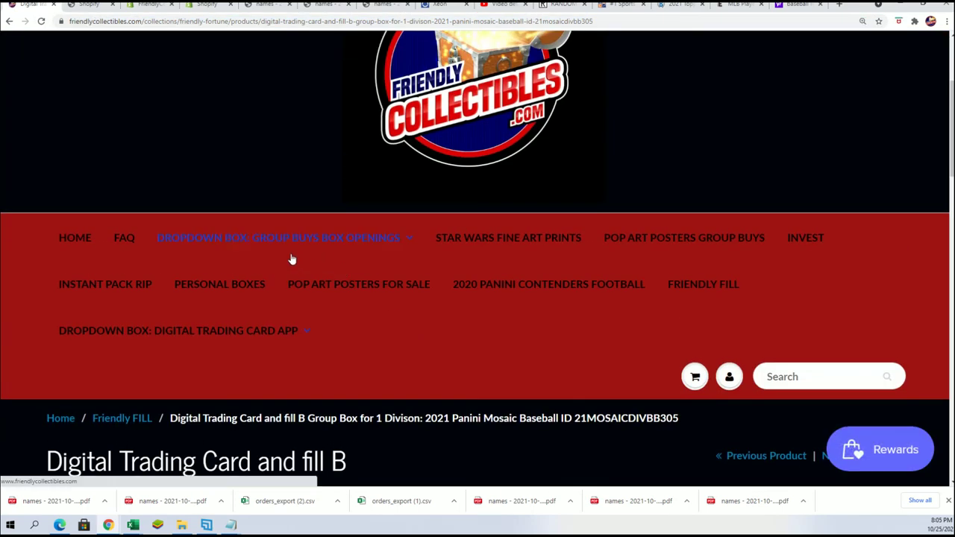
mouse_move(231, 249)
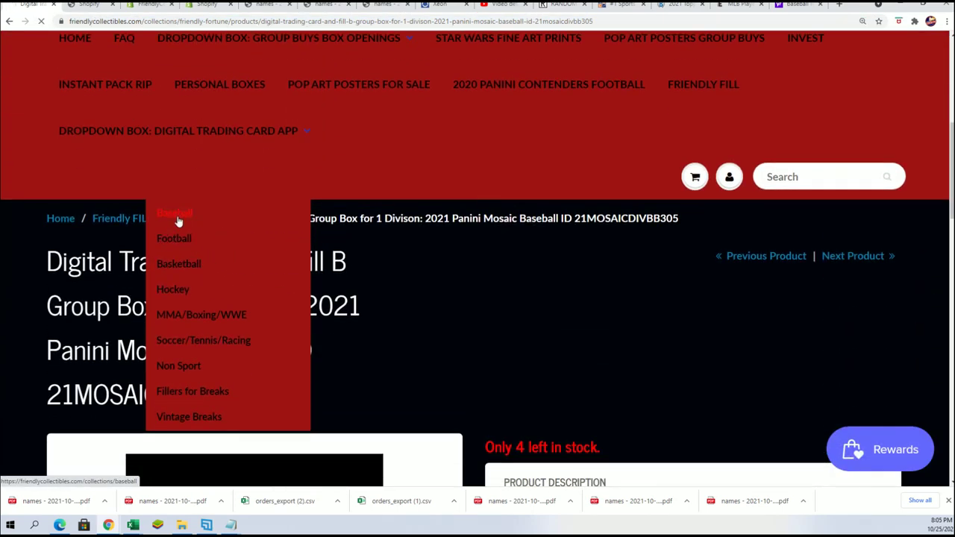
click(179, 222)
scroll(576, 377, down, 10)
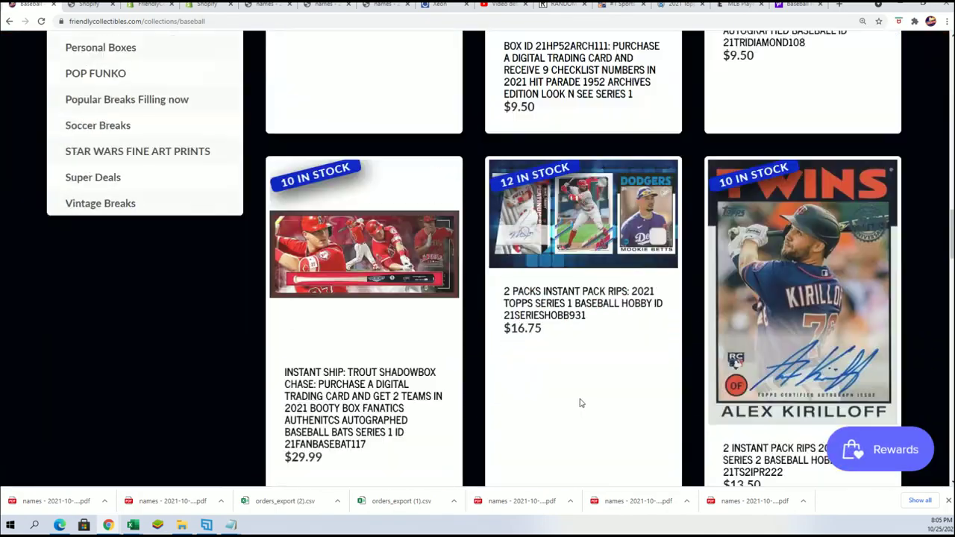
scroll(580, 403, down, 5)
scroll(578, 403, down, 5)
scroll(579, 398, up, 1)
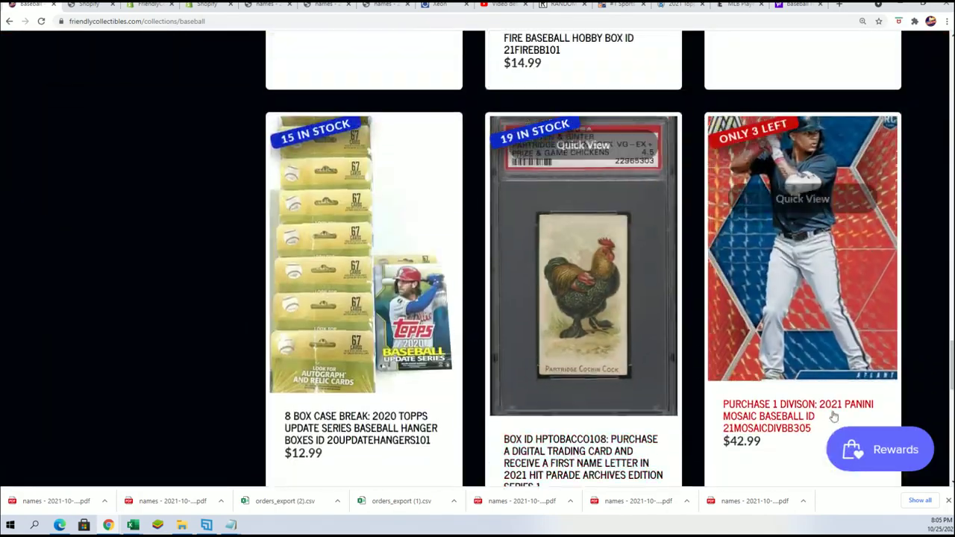